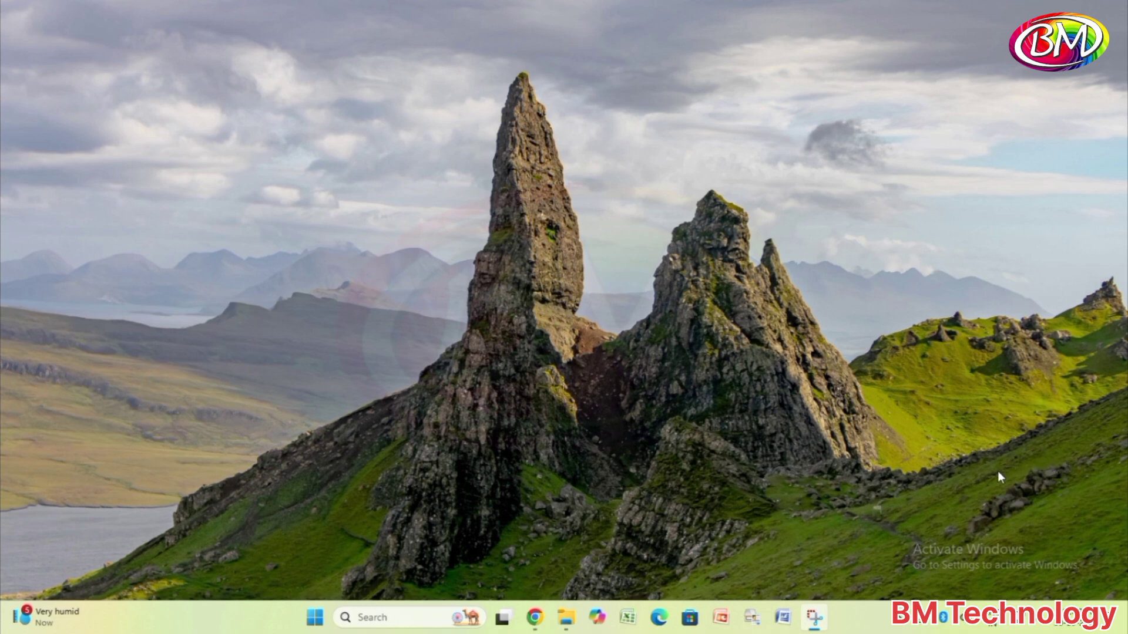
- Launch Chrome from the taskbar to reach the Canon India site
{"action": "left_click", "coordinate": [533, 618]}
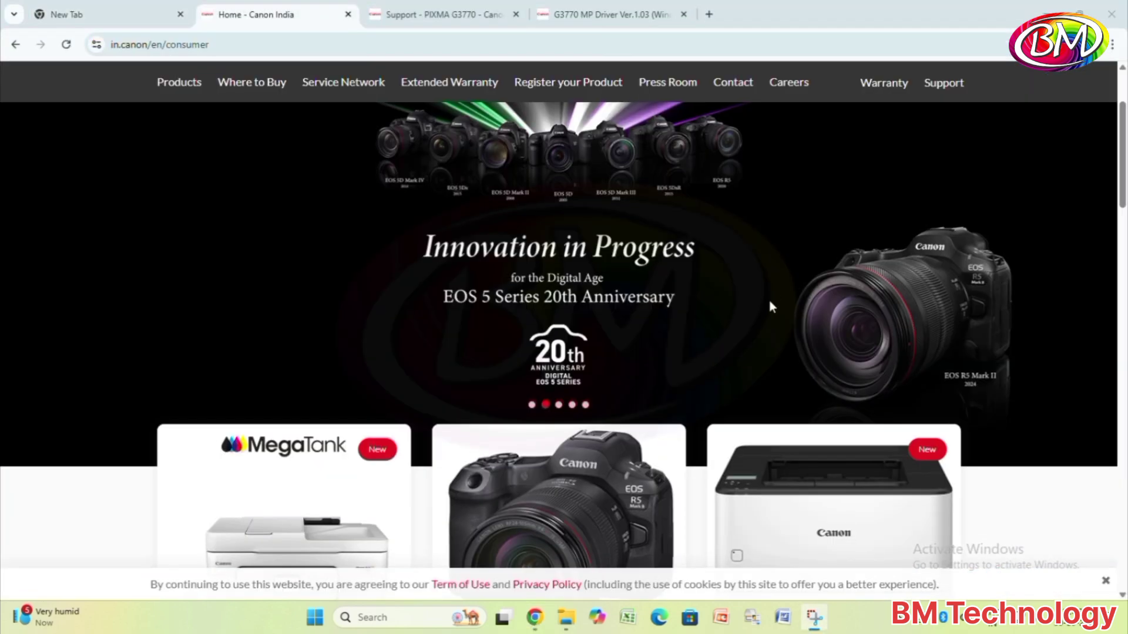
{"action": "scroll", "coordinate": [767, 299], "scroll_direction": "down", "scroll_amount": 3}
{"action": "scroll", "coordinate": [748, 332], "scroll_direction": "down", "scroll_amount": 3}
{"action": "scroll", "coordinate": [750, 340], "scroll_direction": "down", "scroll_amount": 3}
{"action": "scroll", "coordinate": [748, 341], "scroll_direction": "down", "scroll_amount": 2}
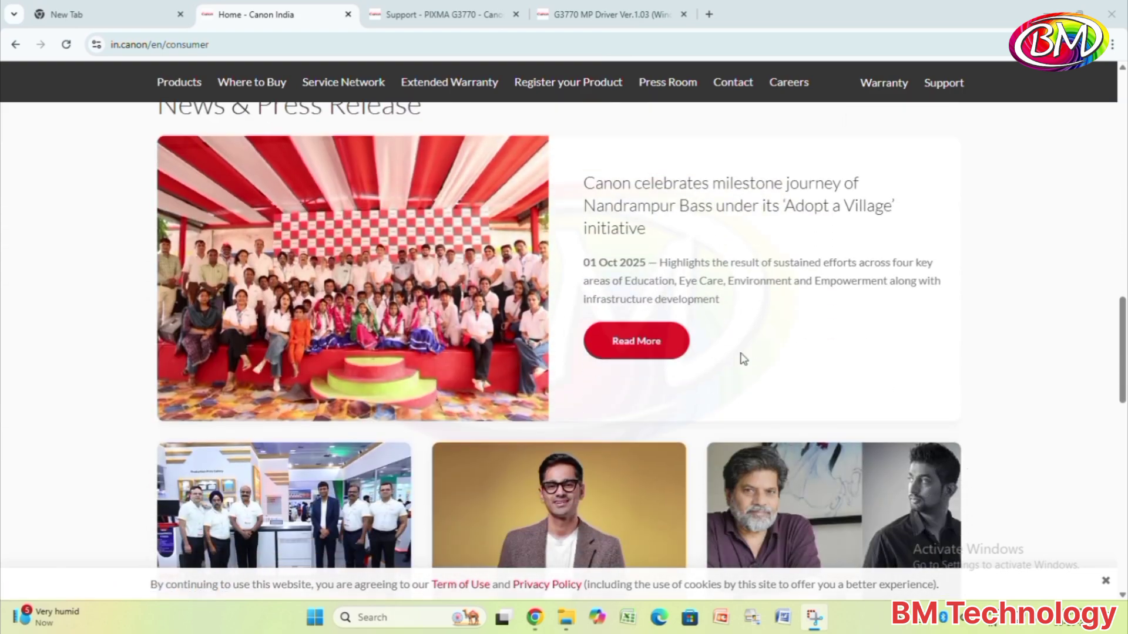
{"action": "scroll", "coordinate": [740, 355], "scroll_direction": "down", "scroll_amount": 3}
{"action": "scroll", "coordinate": [741, 360], "scroll_direction": "down", "scroll_amount": 3}
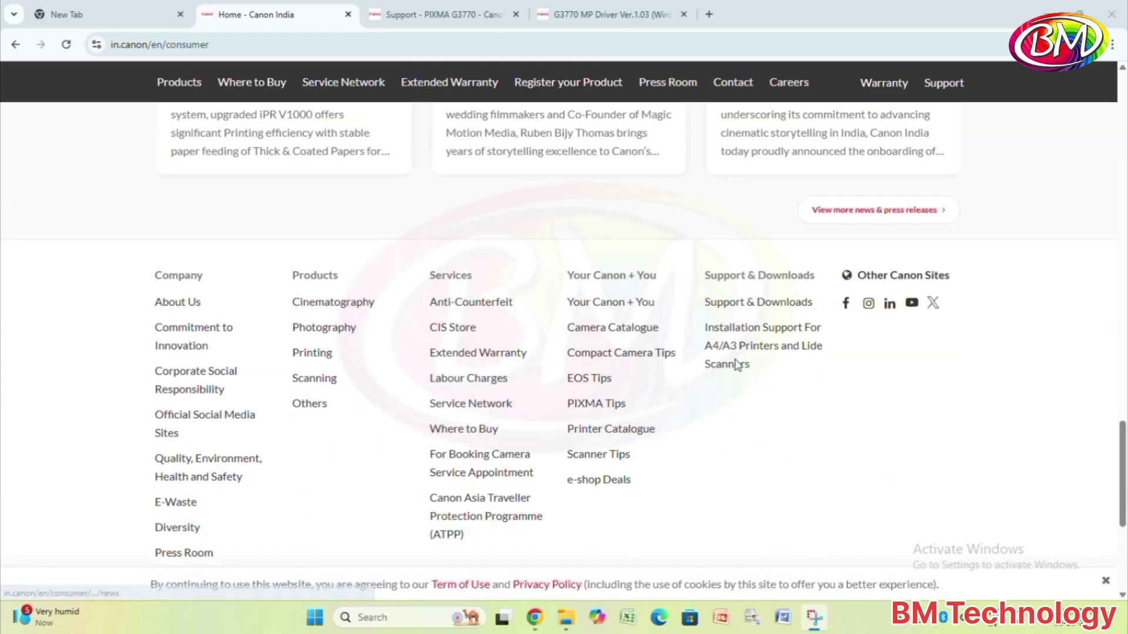
- Open Canon India Support & Downloads and search for model G3770
{"action": "left_click", "coordinate": [774, 308]}
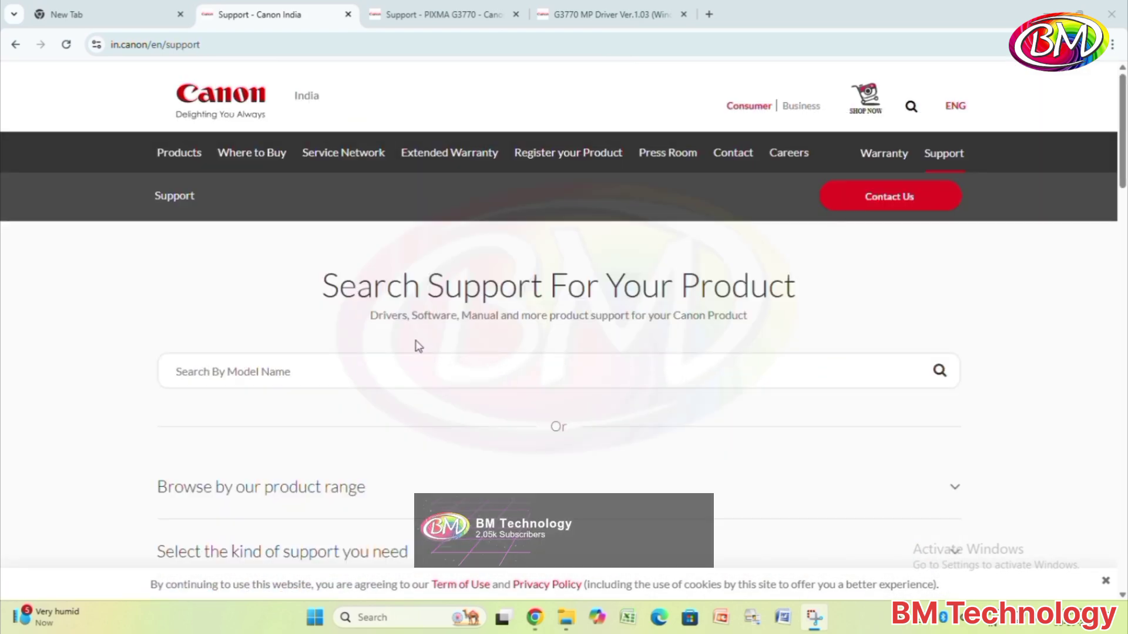
{"action": "left_click", "coordinate": [395, 377]}
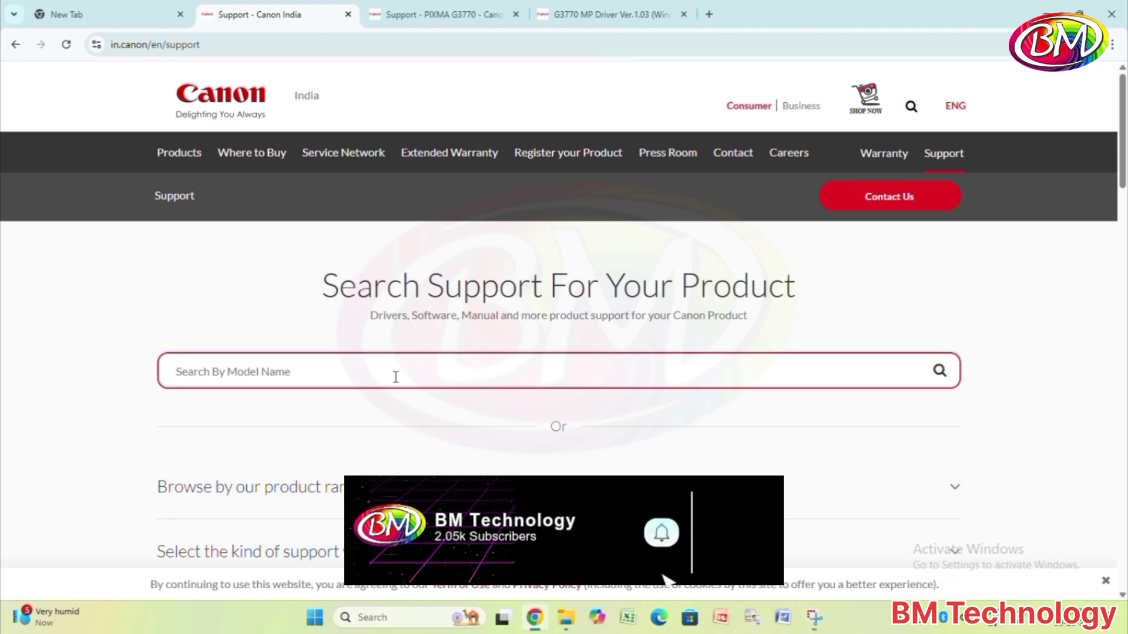
{"action": "type", "text": "G"}
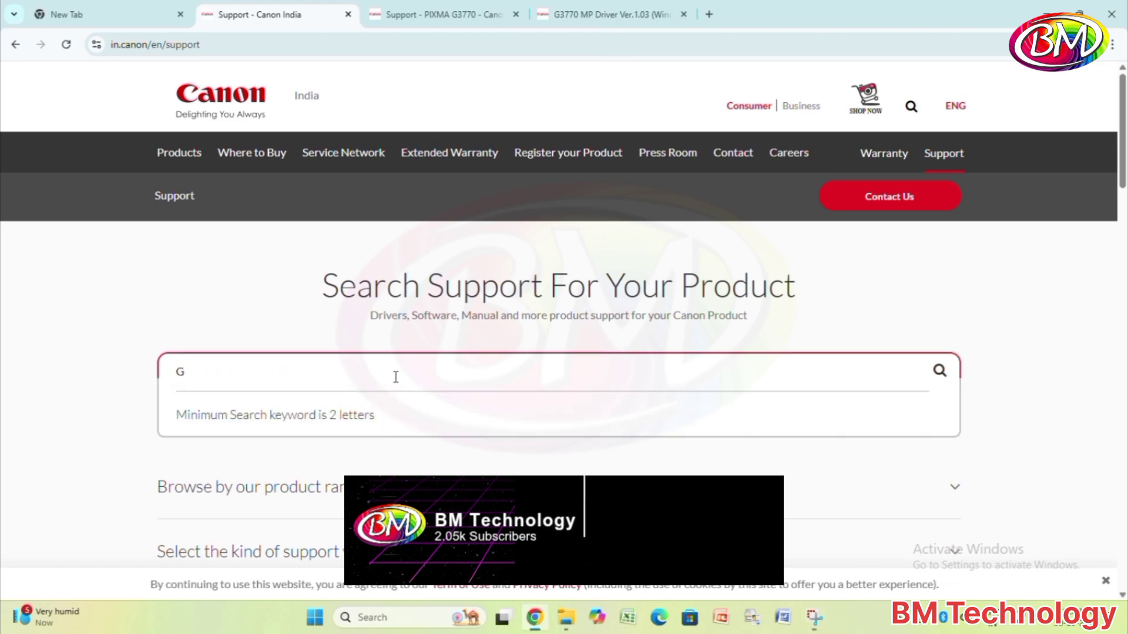
{"action": "type", "text": "37"}
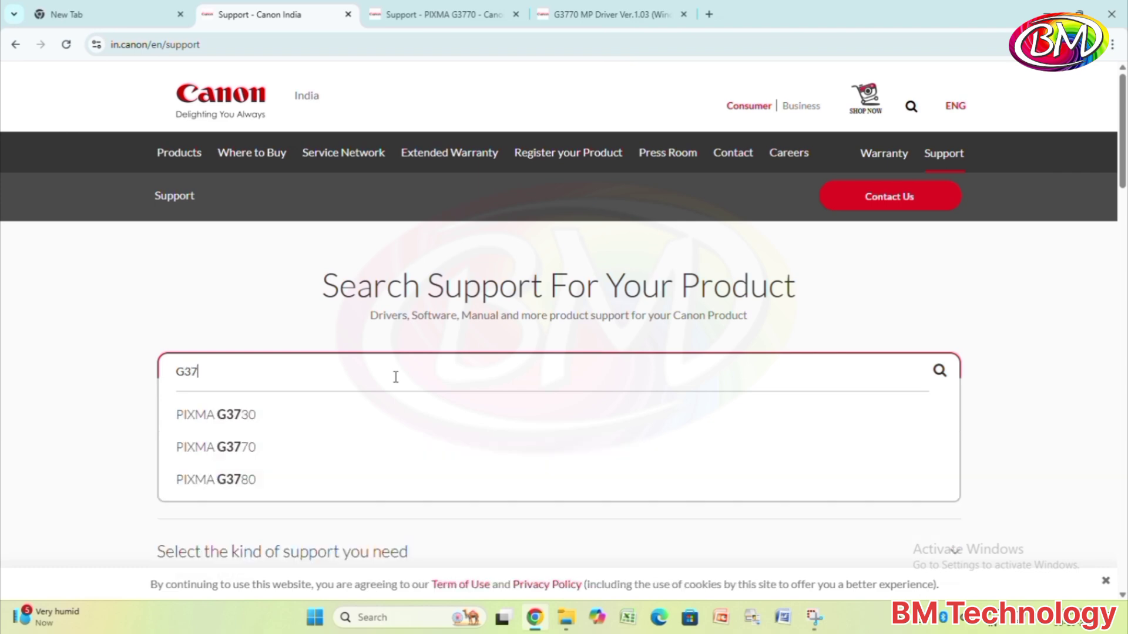
{"action": "type", "text": "70"}
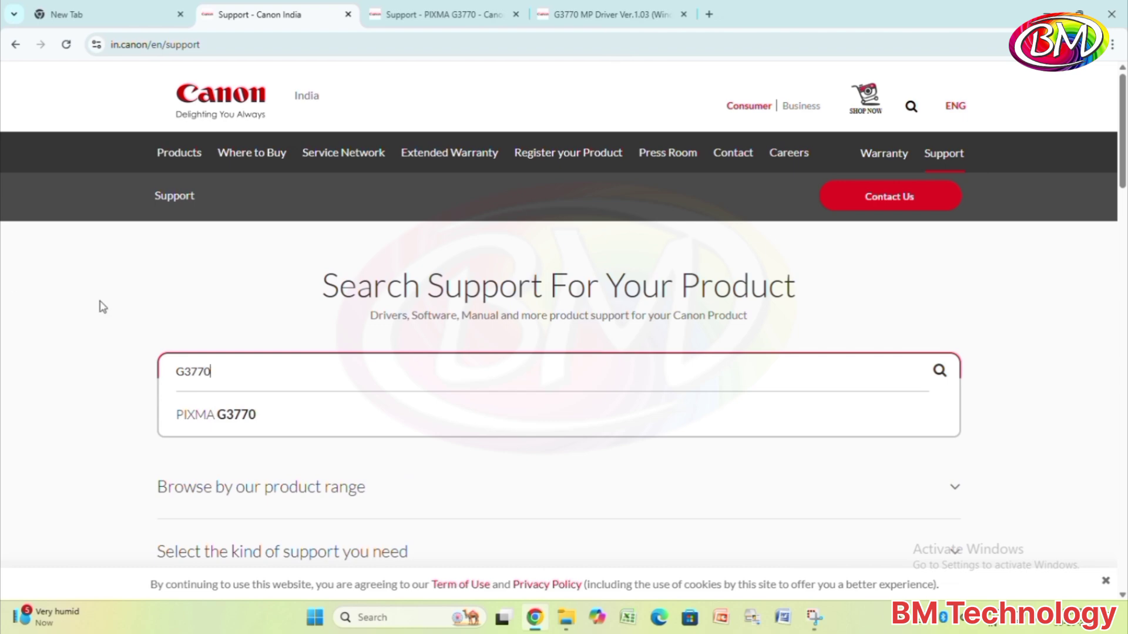
- Open the PIXMA G3770 support page and show its Software list
{"action": "left_click", "coordinate": [193, 322]}
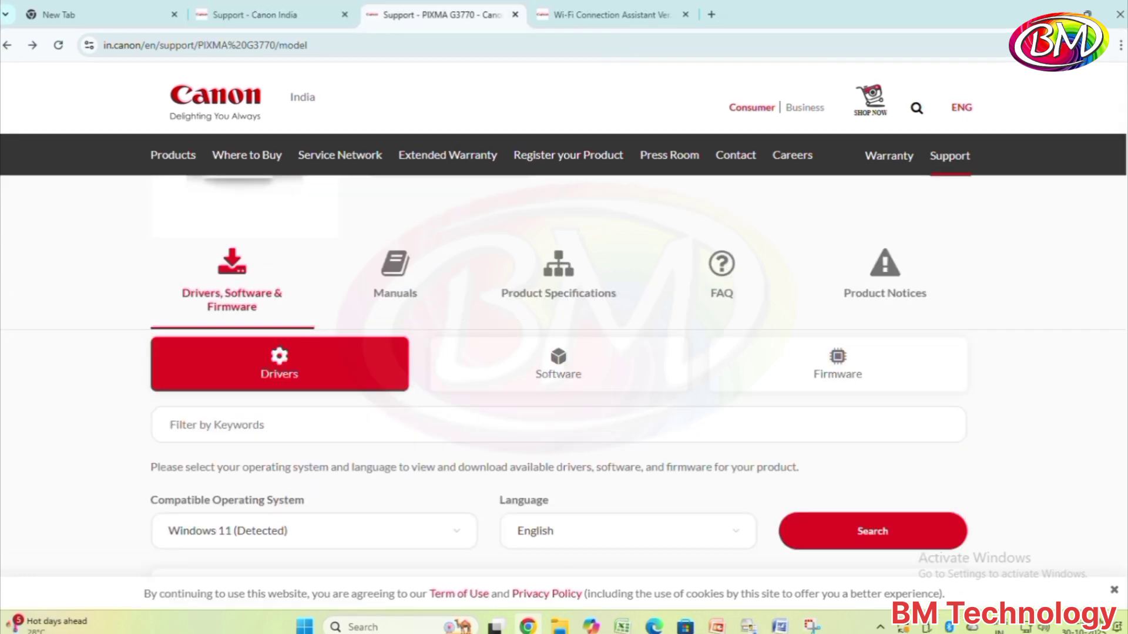
{"action": "scroll", "coordinate": [969, 345], "scroll_direction": "down", "scroll_amount": 2}
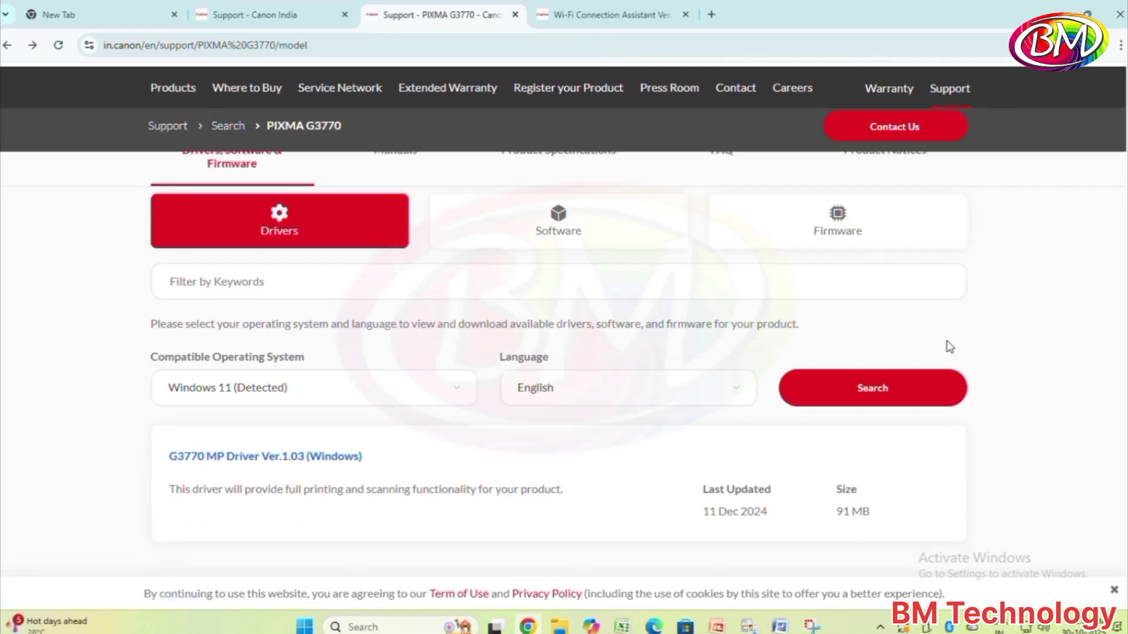
{"action": "left_click", "coordinate": [609, 225]}
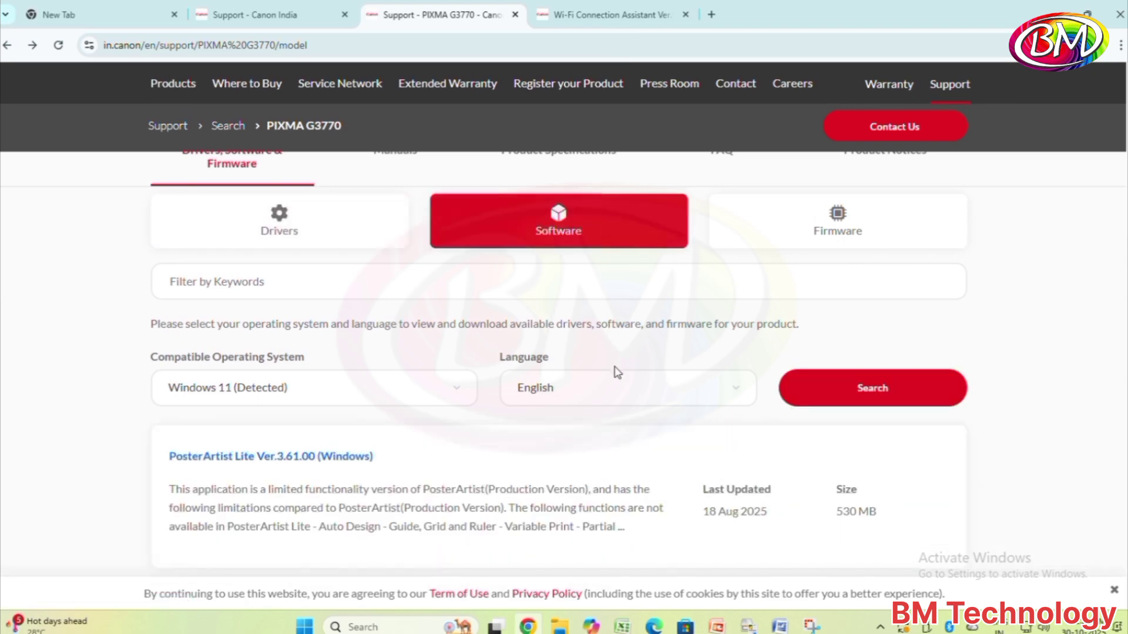
{"action": "scroll", "coordinate": [614, 374], "scroll_direction": "down", "scroll_amount": 3}
{"action": "scroll", "coordinate": [614, 373], "scroll_direction": "down", "scroll_amount": 2}
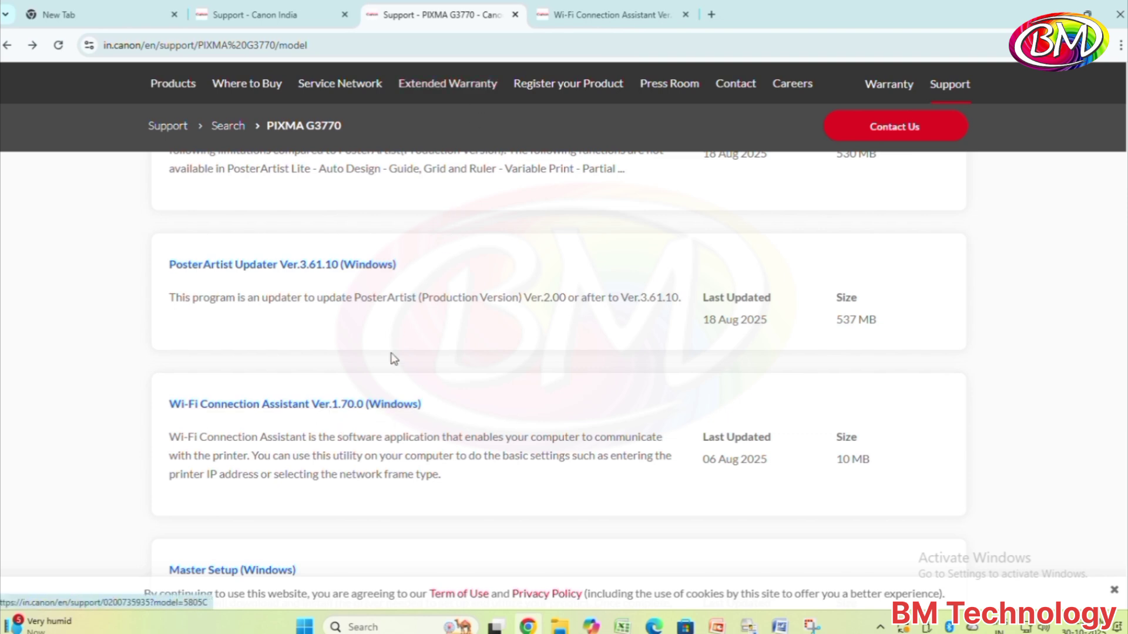
- Download the Wi-Fi Connection Assistant Ver.1.70.0 Windows installer
{"action": "left_click", "coordinate": [377, 408]}
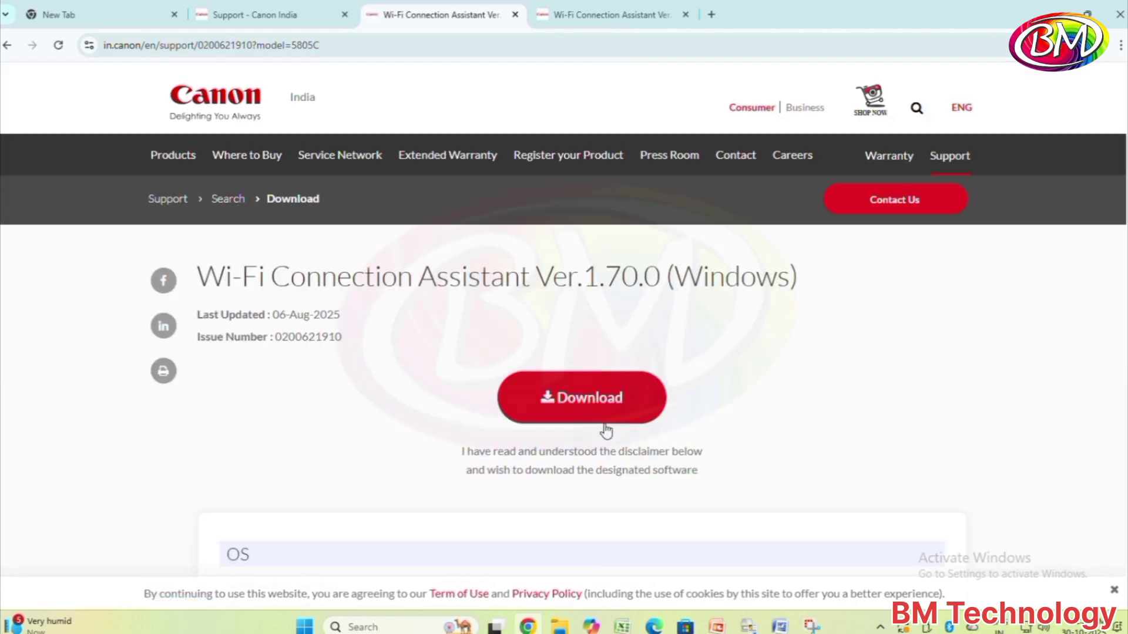
{"action": "left_click", "coordinate": [597, 427]}
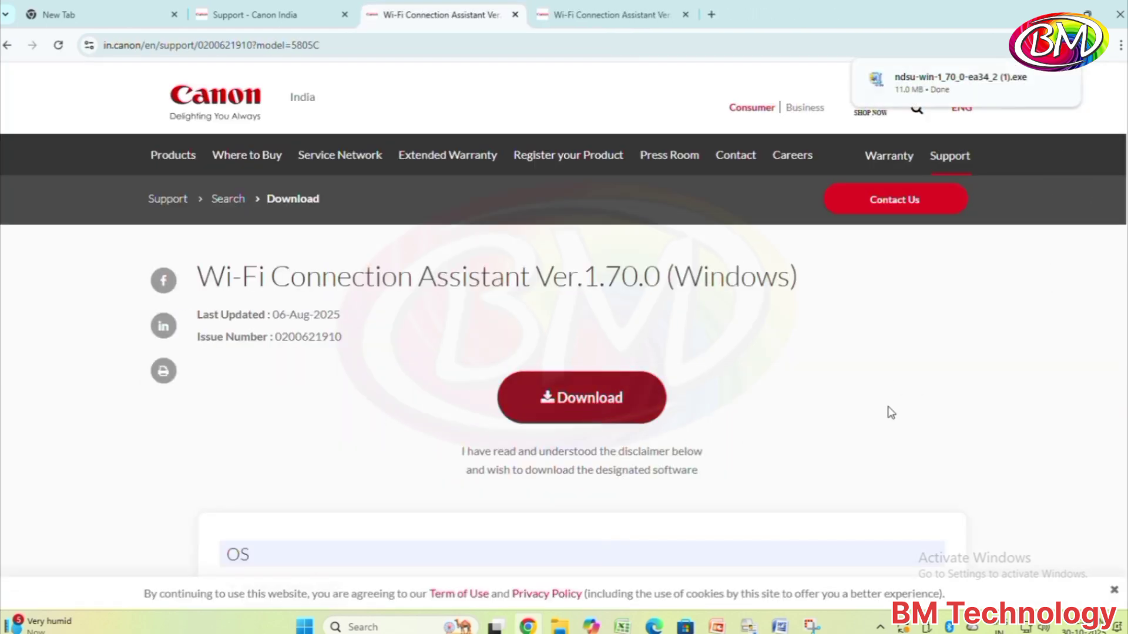
- Run the installer and choose Asia as the region and its country
{"action": "left_click", "coordinate": [925, 82]}
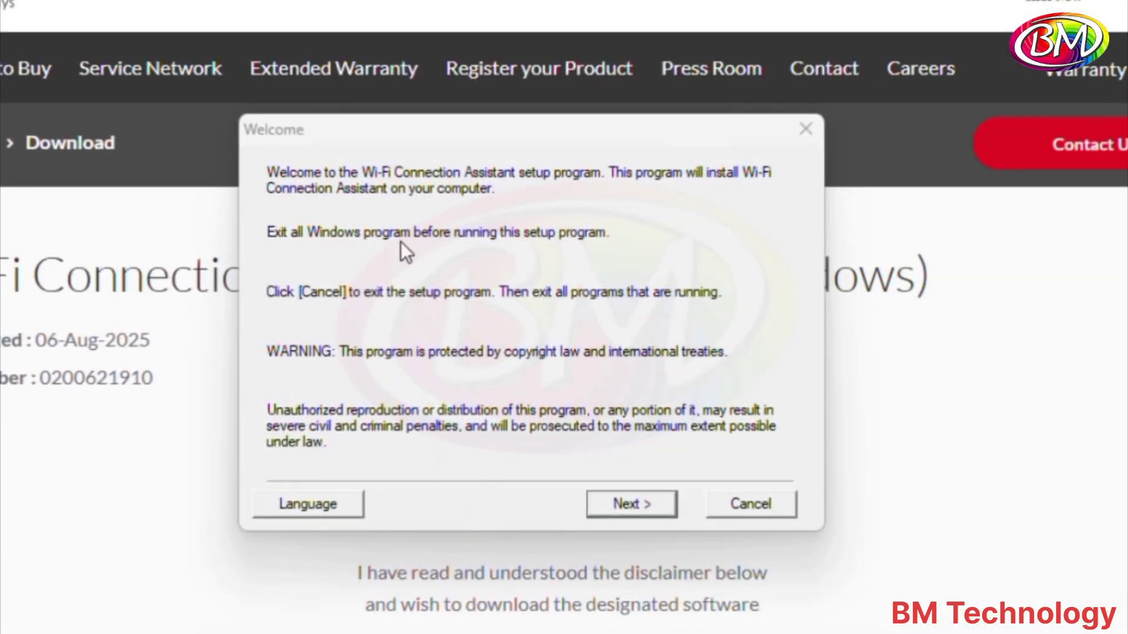
{"action": "left_click", "coordinate": [640, 505]}
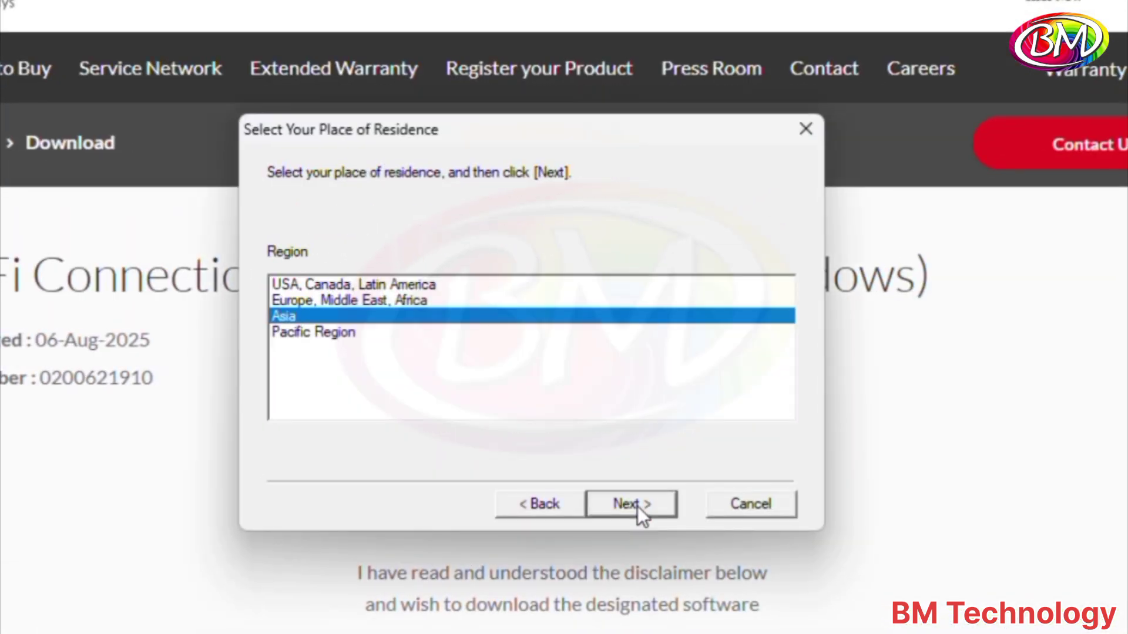
{"action": "left_click", "coordinate": [637, 508]}
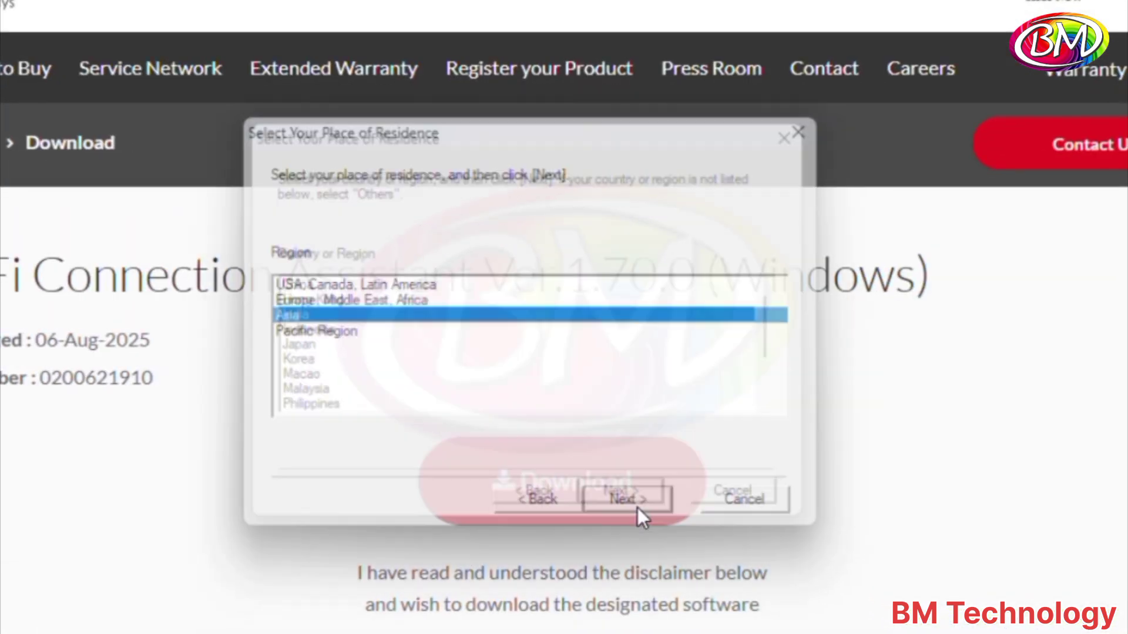
{"action": "left_click", "coordinate": [643, 506]}
- Accept the license, keep the default location, and remove the firewall block
{"action": "left_click", "coordinate": [643, 506]}
{"action": "left_click", "coordinate": [642, 505]}
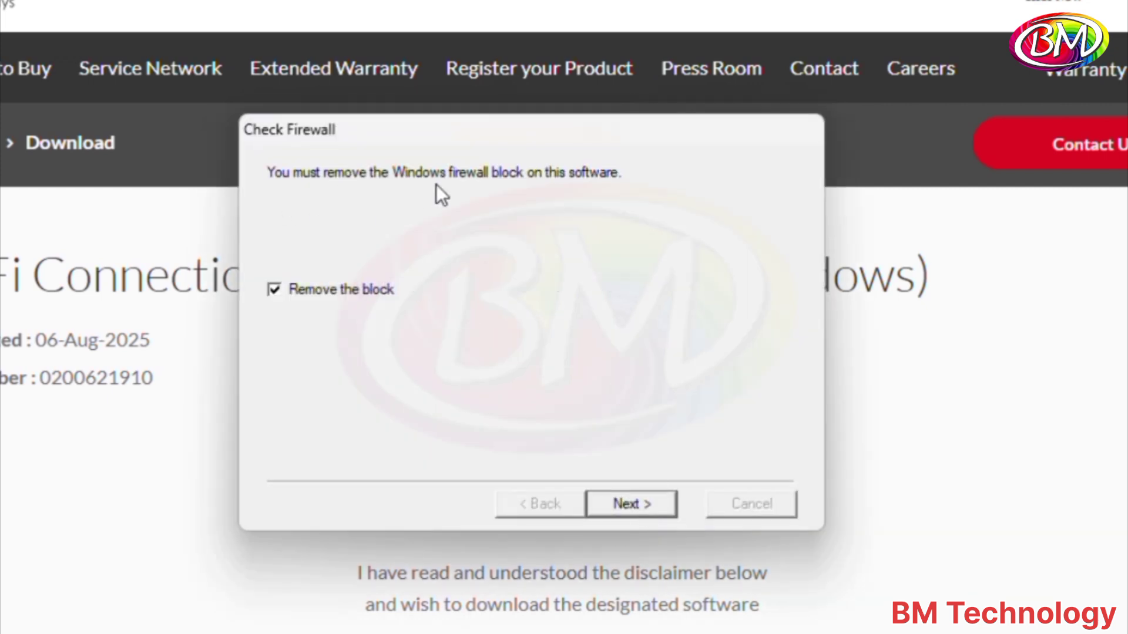
{"action": "left_click", "coordinate": [645, 517]}
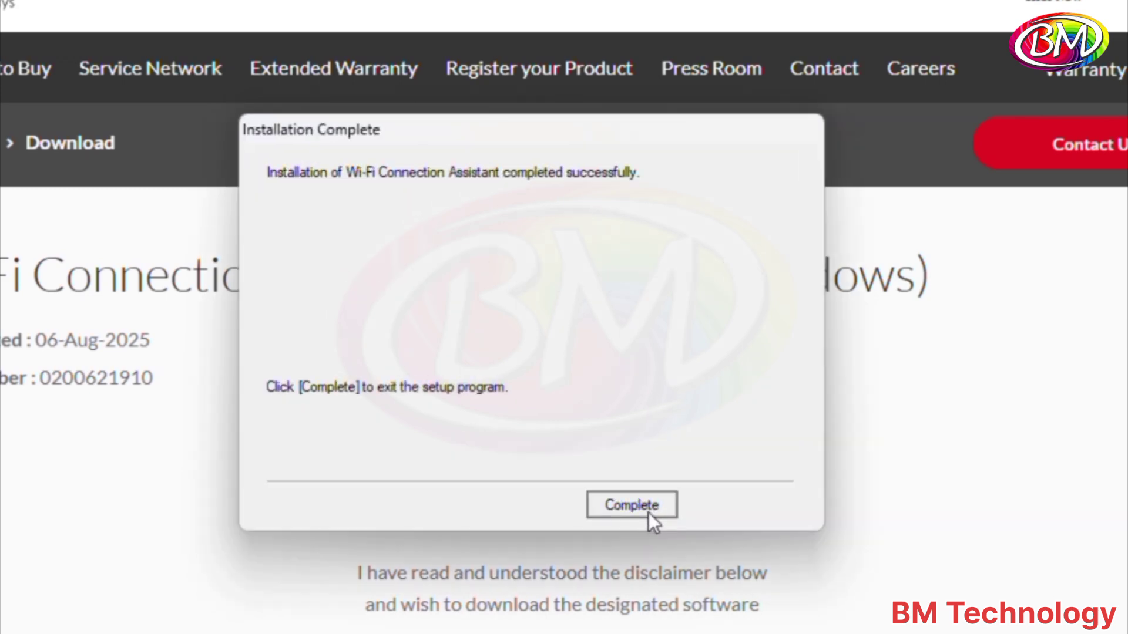
- Exit setup and open Advanced Settings to find the G3070series printer
{"action": "left_click", "coordinate": [649, 509]}
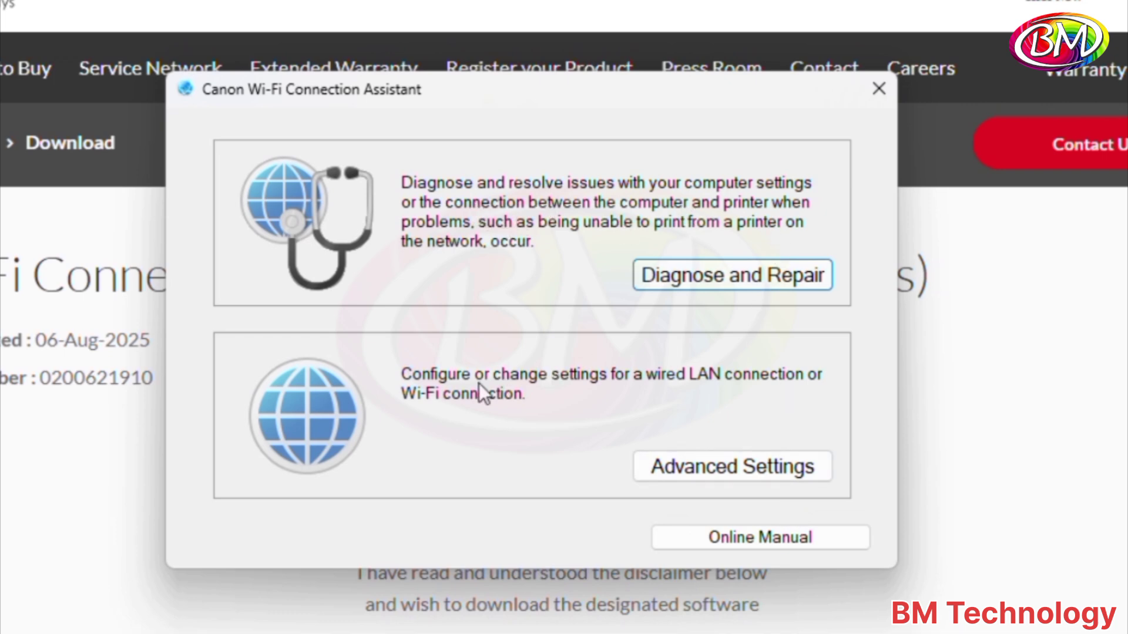
{"action": "left_click", "coordinate": [707, 473]}
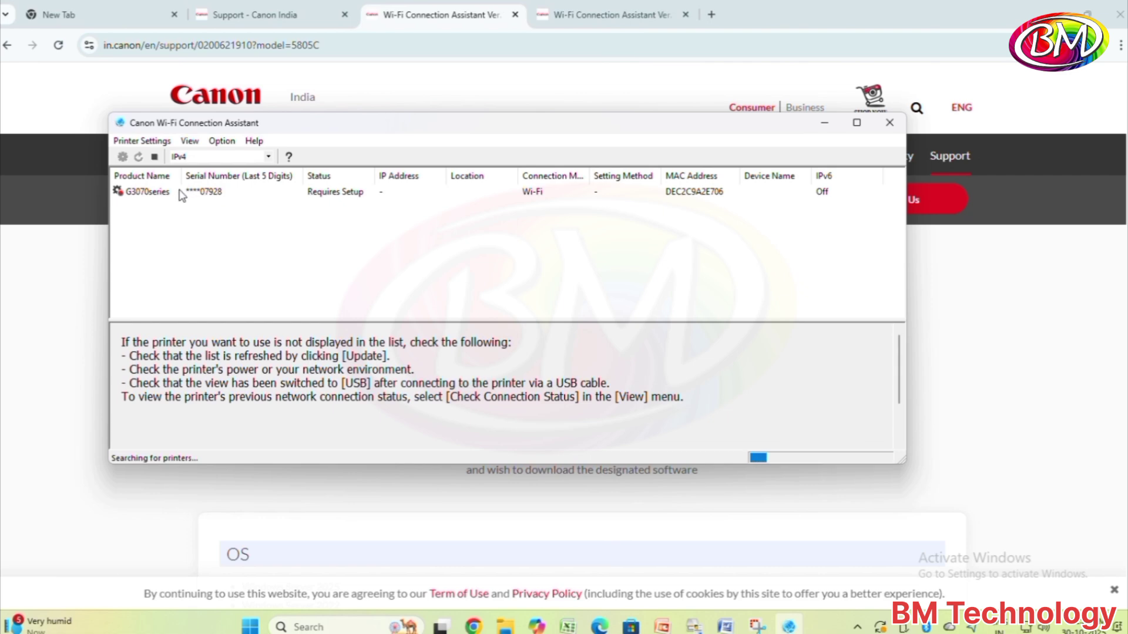
- Open Network Settings for the G3070series printer from its right-click menu
{"action": "left_click", "coordinate": [180, 193]}
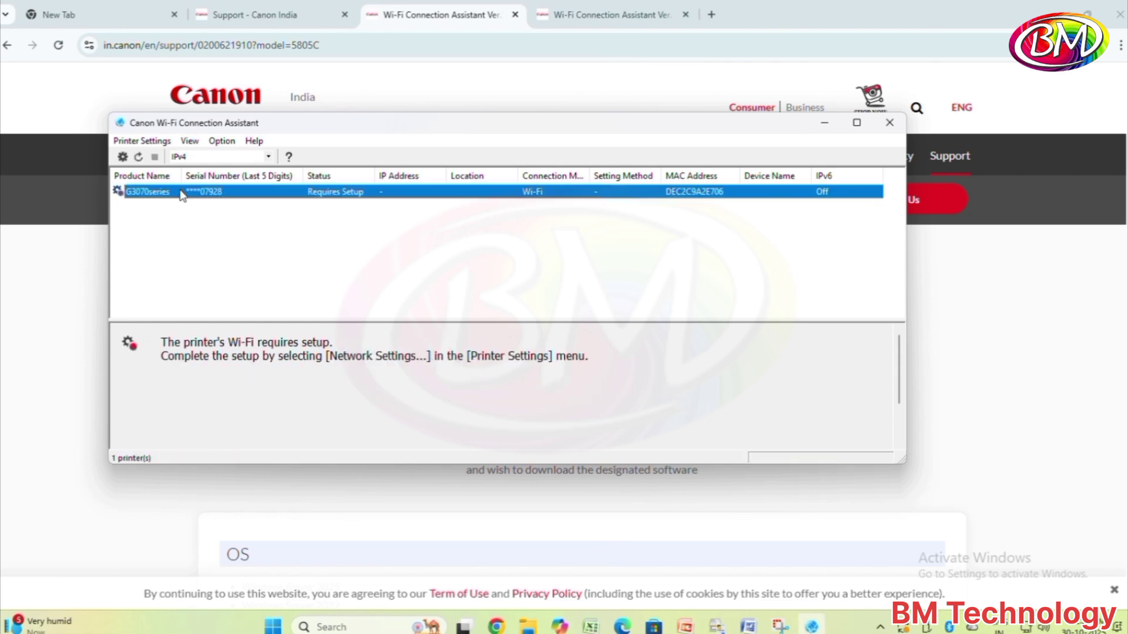
{"action": "right_click", "coordinate": [181, 193]}
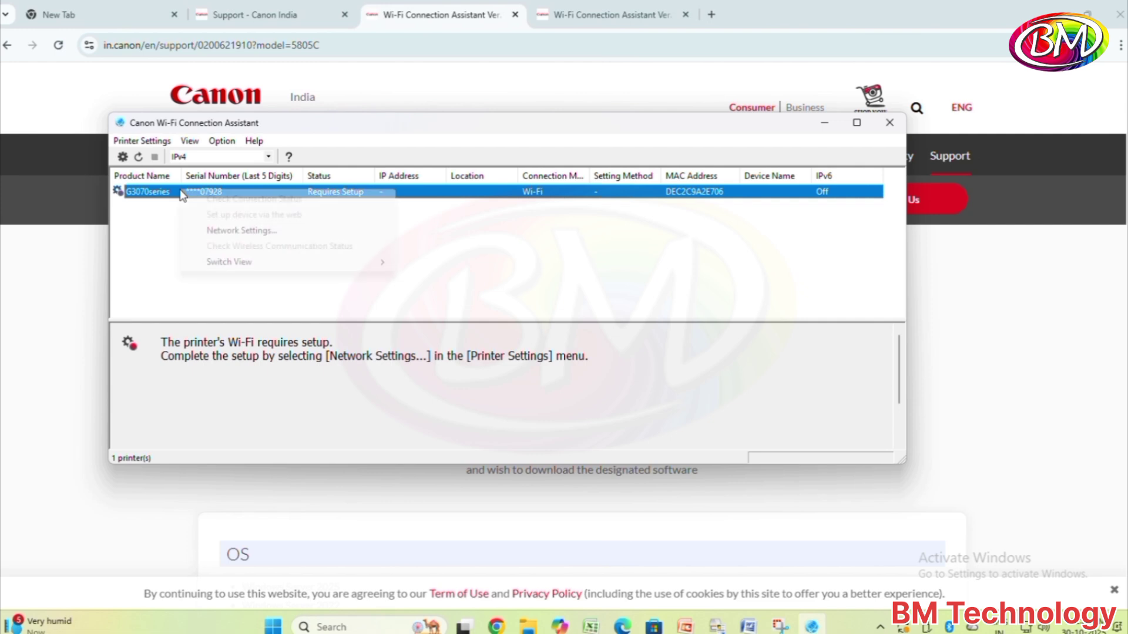
{"action": "left_click", "coordinate": [214, 231]}
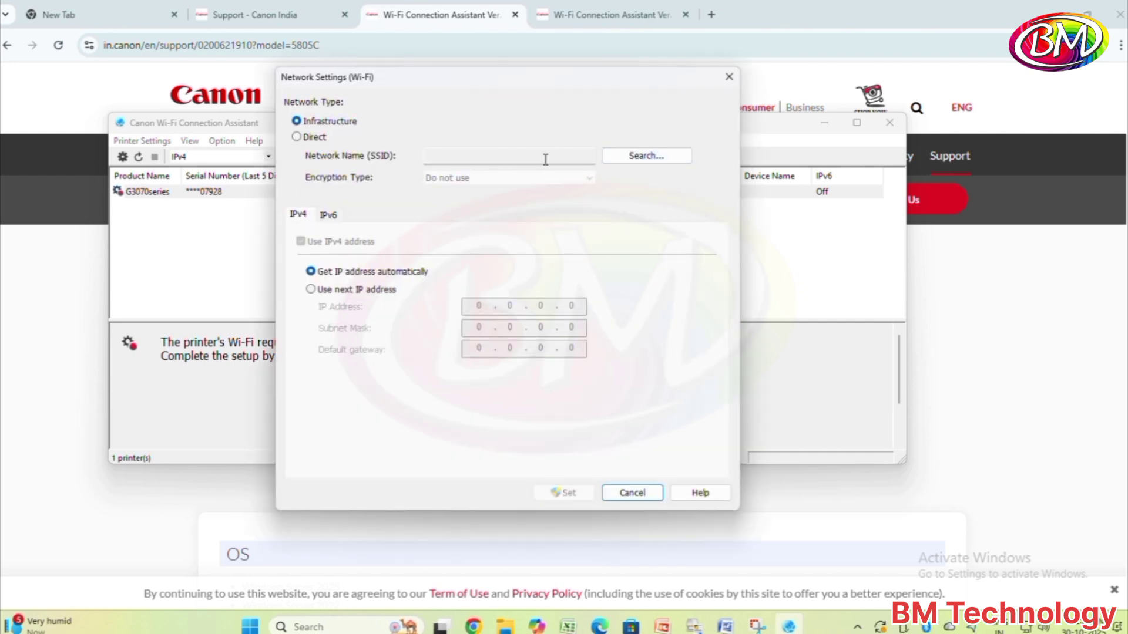
- Search for wireless routers and set NURSERY SECTION as the network
{"action": "left_click", "coordinate": [636, 160]}
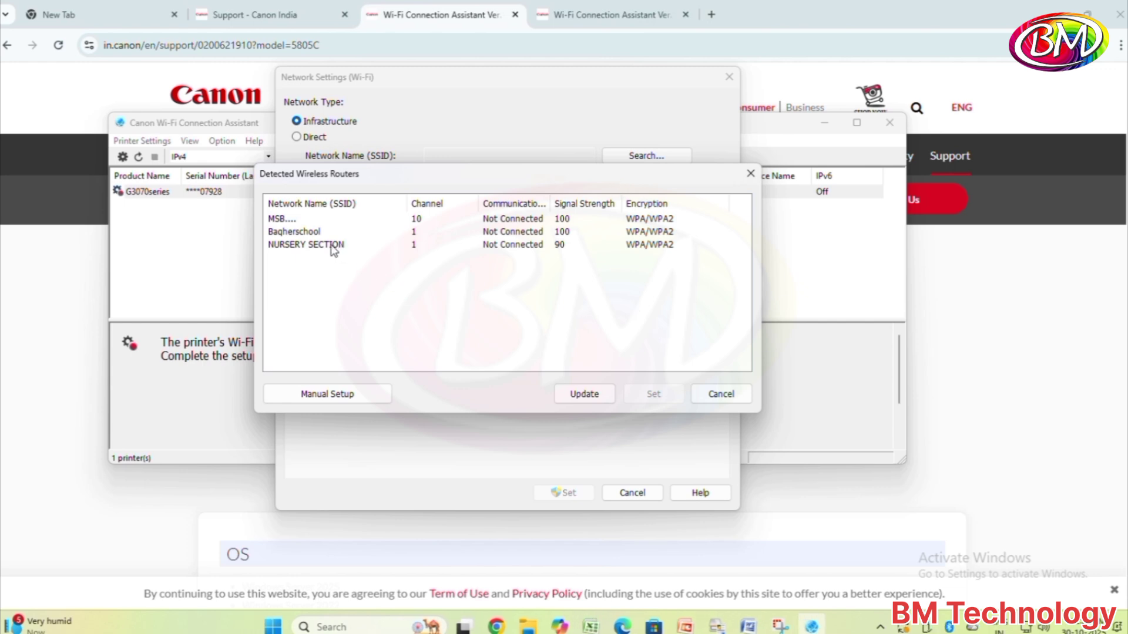
{"action": "left_click", "coordinate": [316, 249]}
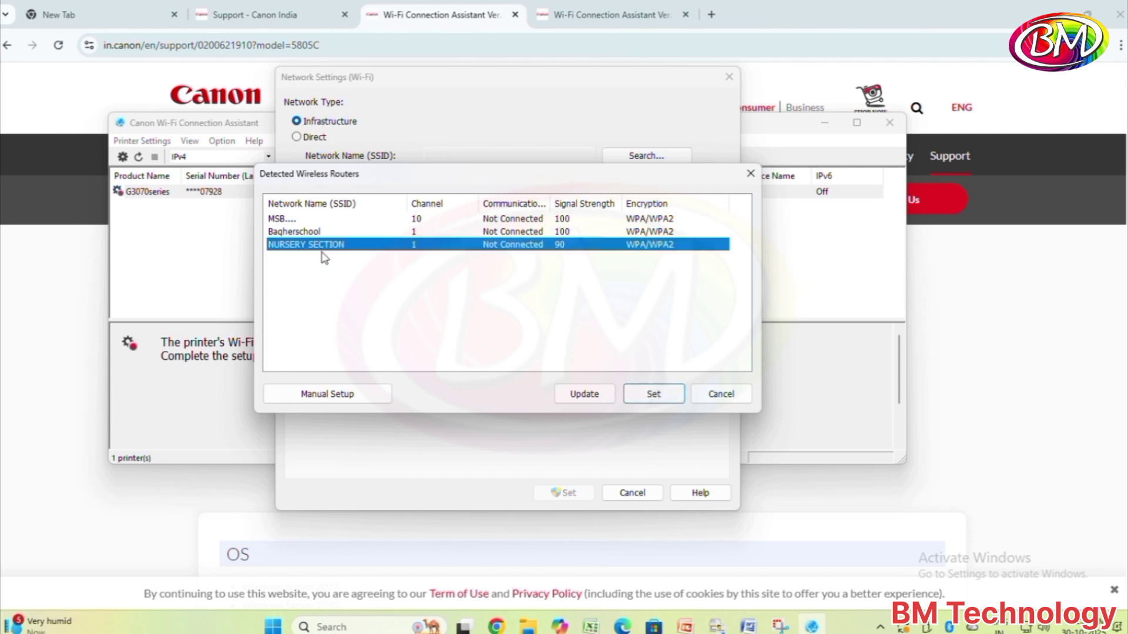
{"action": "left_click", "coordinate": [659, 397]}
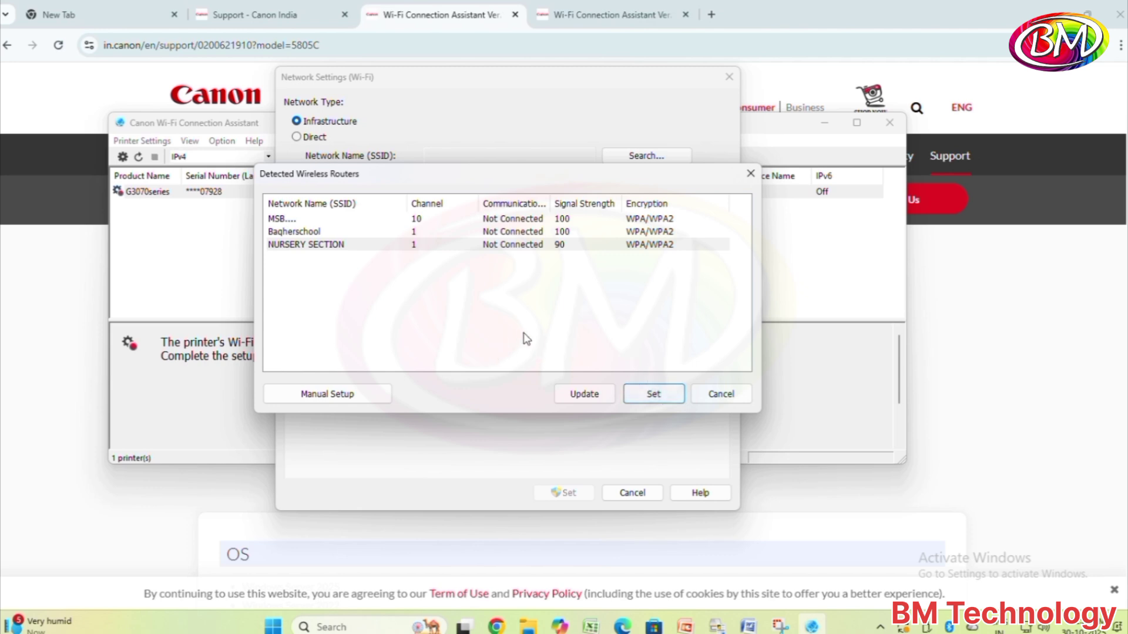
{"action": "left_click", "coordinate": [384, 246]}
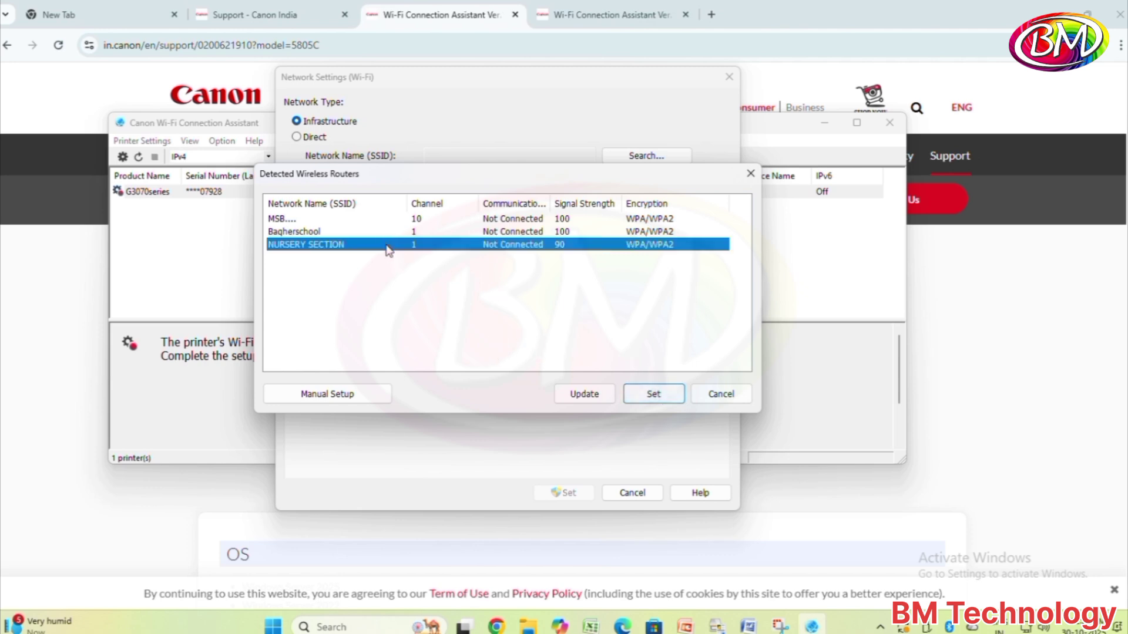
{"action": "left_click", "coordinate": [648, 397]}
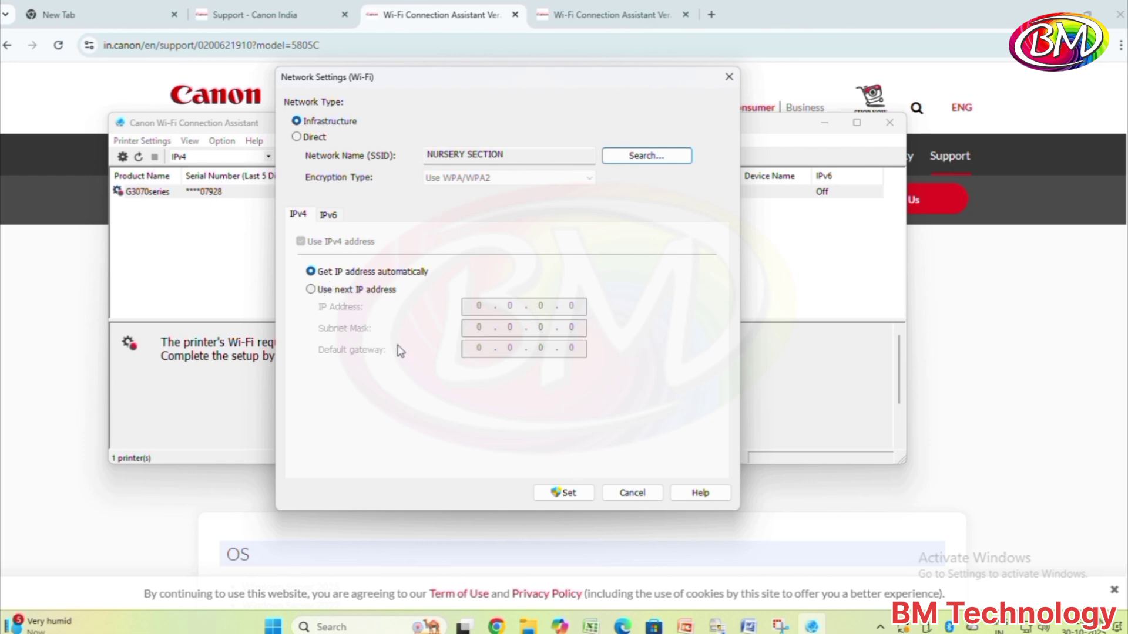
- Apply the settings and submit the NURSERY SECTION WPA/WPA2 password
{"action": "left_click", "coordinate": [575, 496]}
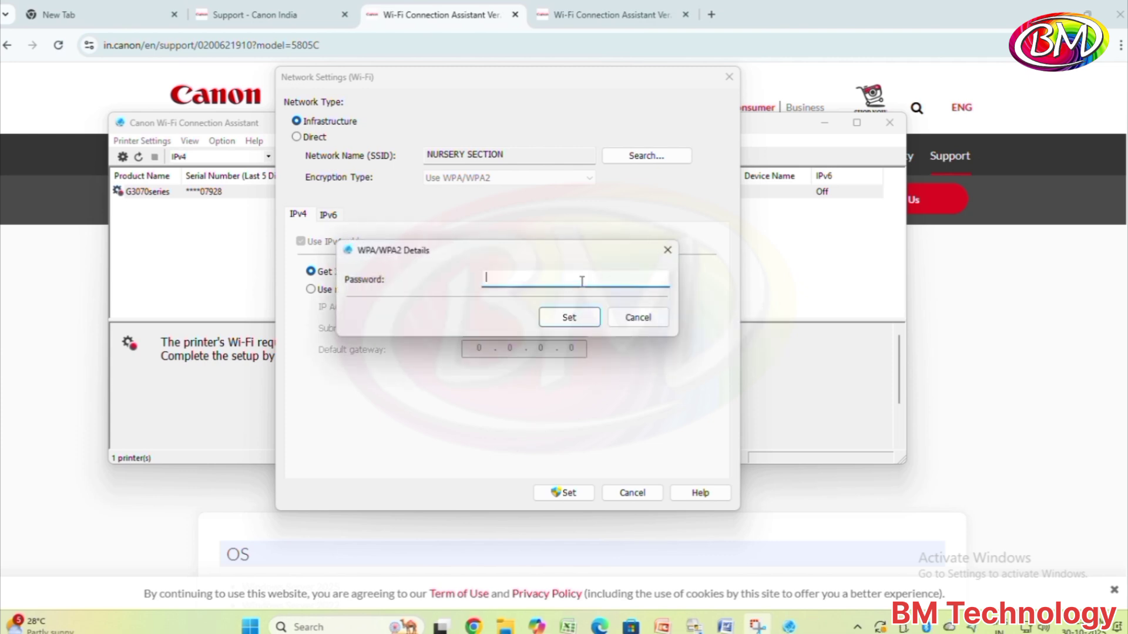
{"action": "type", "text": "a"}
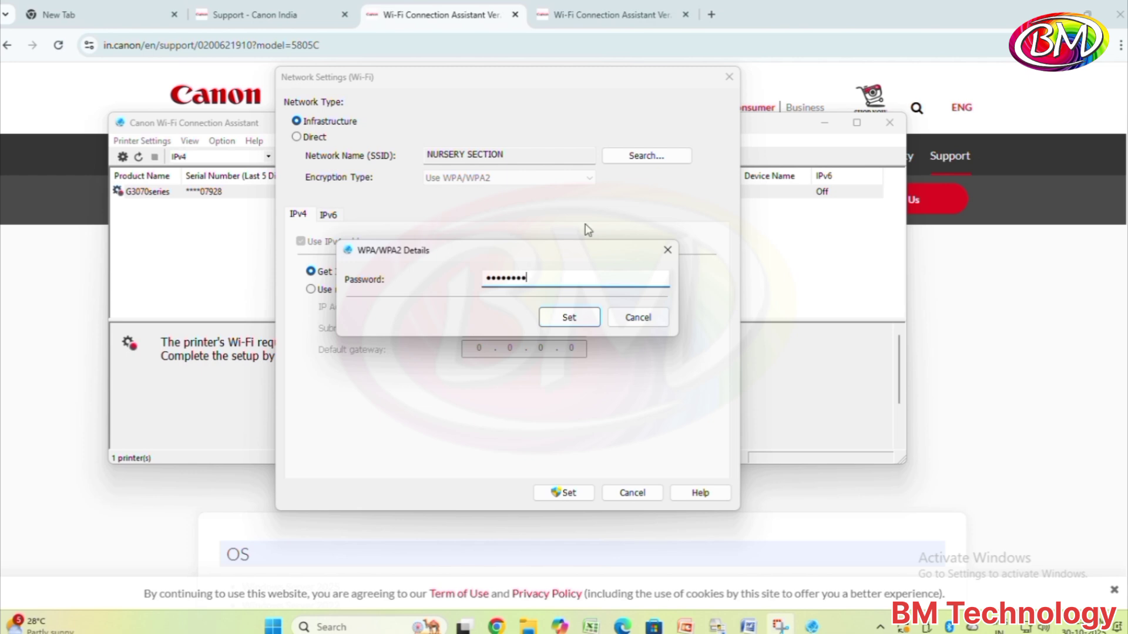
{"action": "left_click", "coordinate": [569, 318]}
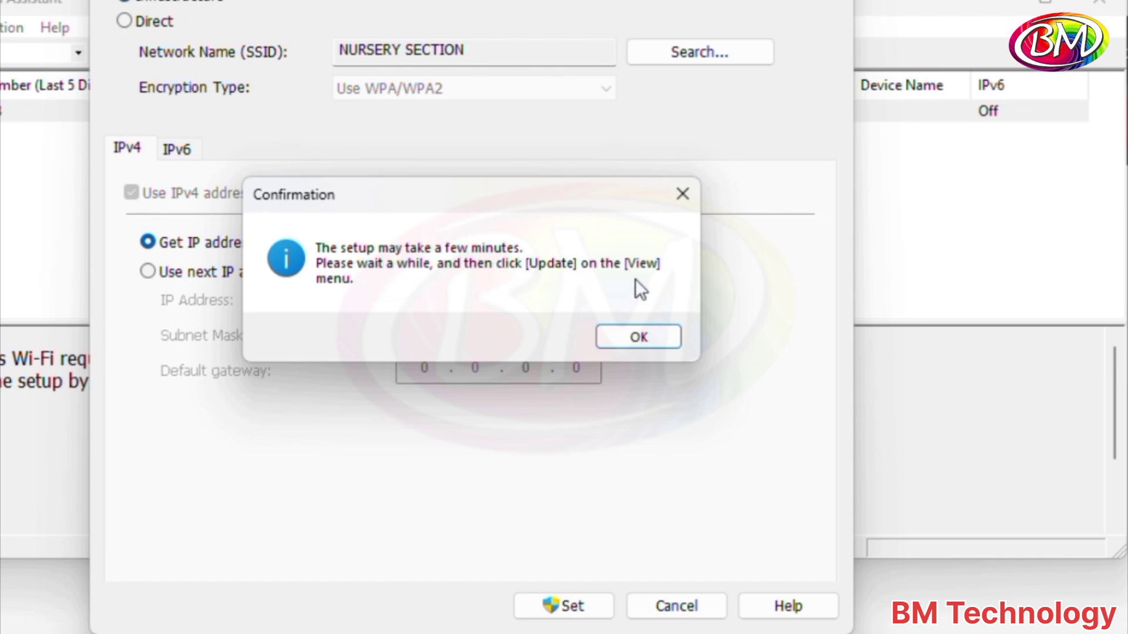
- Dismiss the setup notice and widen the Status column to read 'Setup Completed'
{"action": "left_click", "coordinate": [632, 340]}
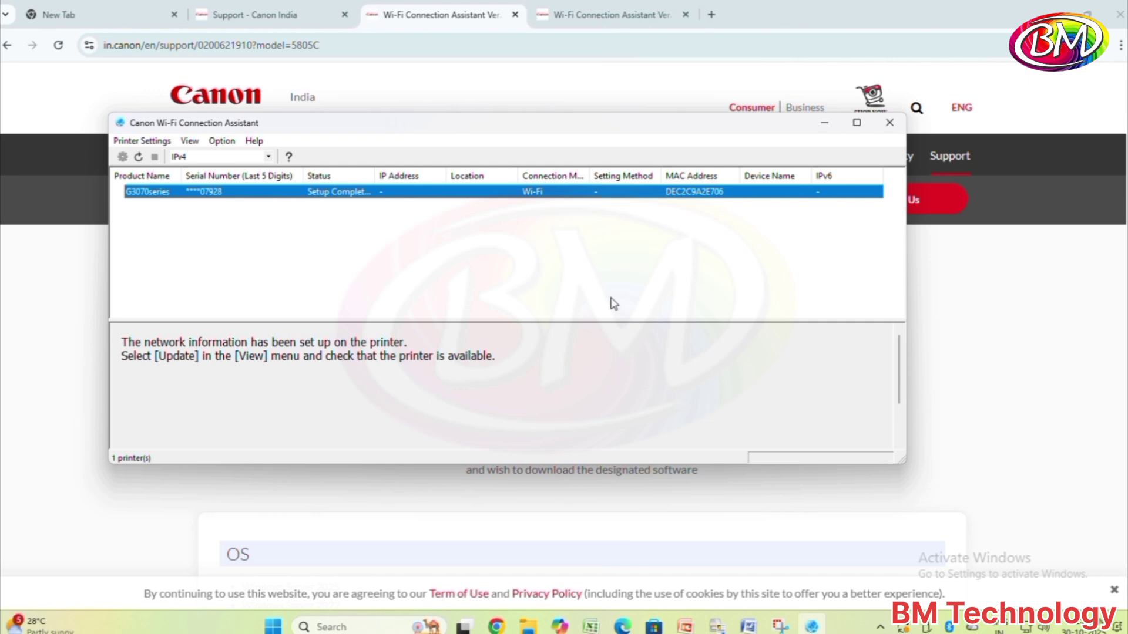
{"action": "left_click_drag", "start_coordinate": [371, 175], "coordinate": [449, 175]}
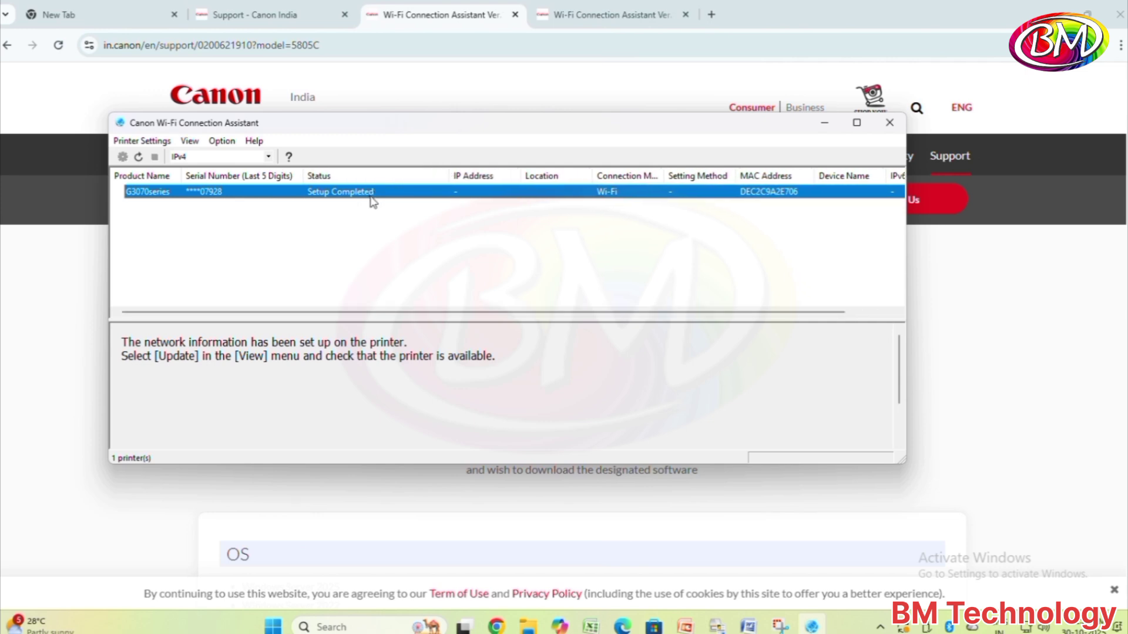